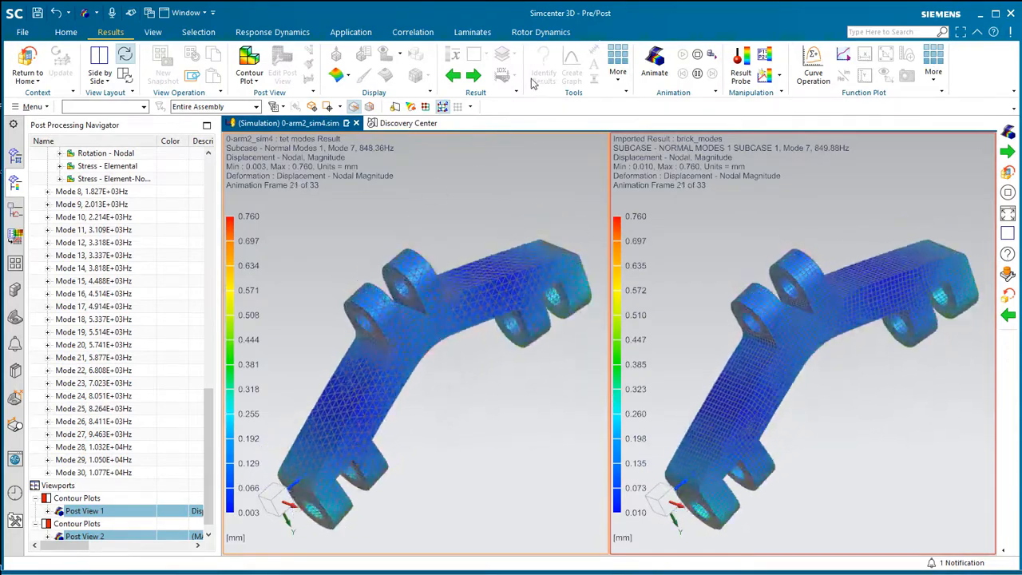
Step both tet and brick views forward through Modes 8, 9, 10 to Mode 11.
{"action": "left_click", "coordinate": [474, 76]}
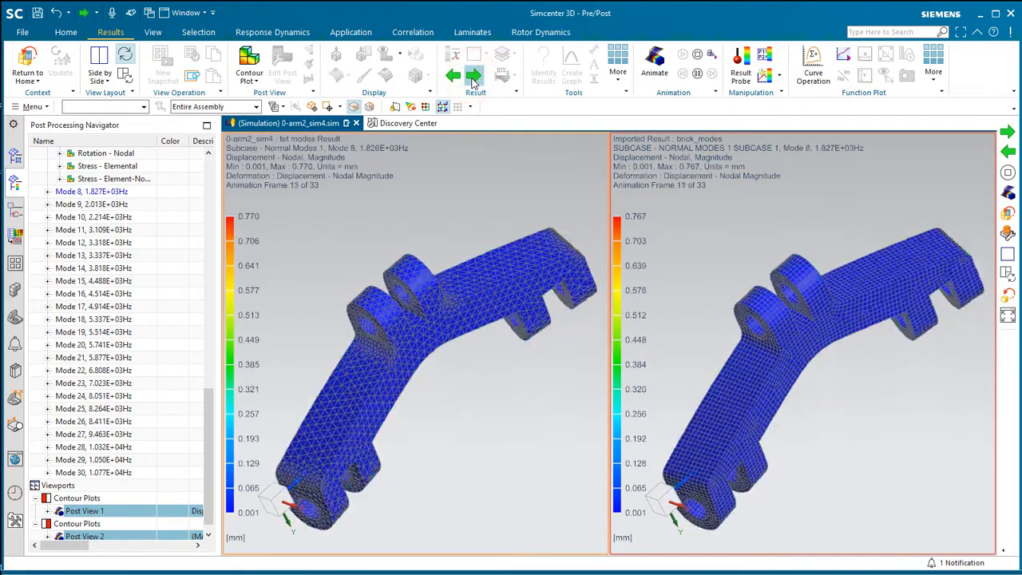
{"action": "left_click", "coordinate": [474, 76]}
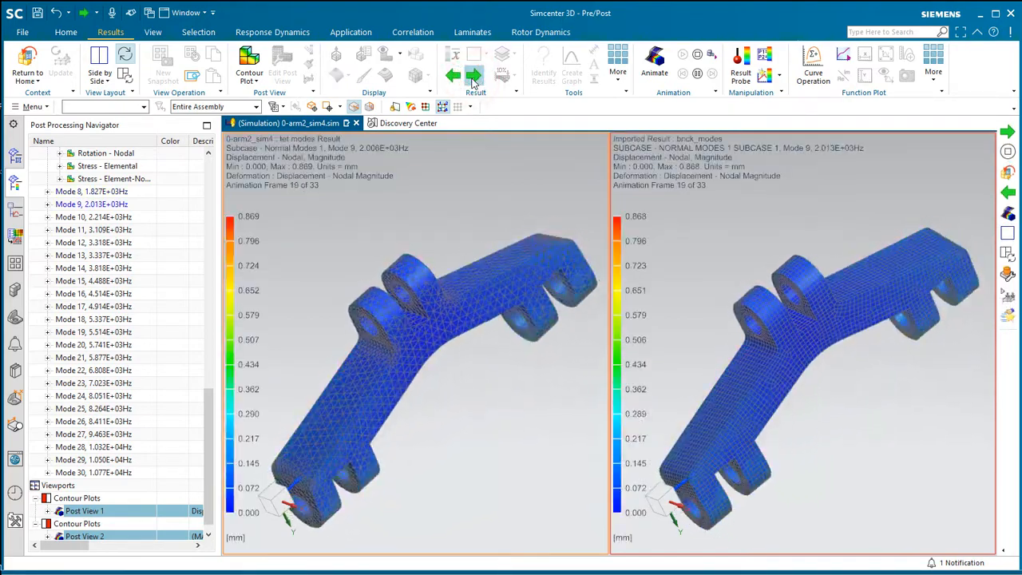
{"action": "left_click", "coordinate": [474, 76]}
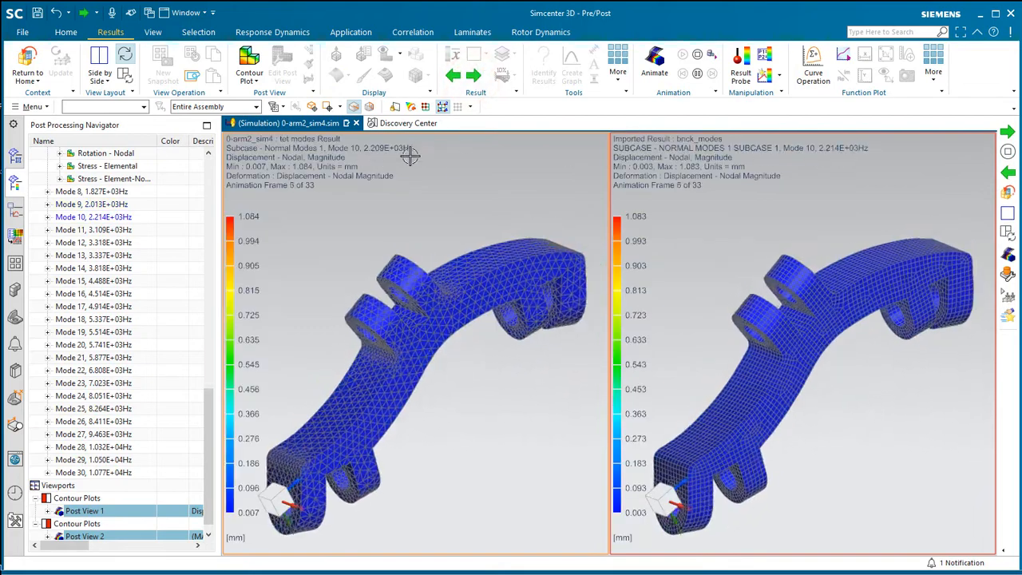
{"action": "left_click", "coordinate": [473, 76]}
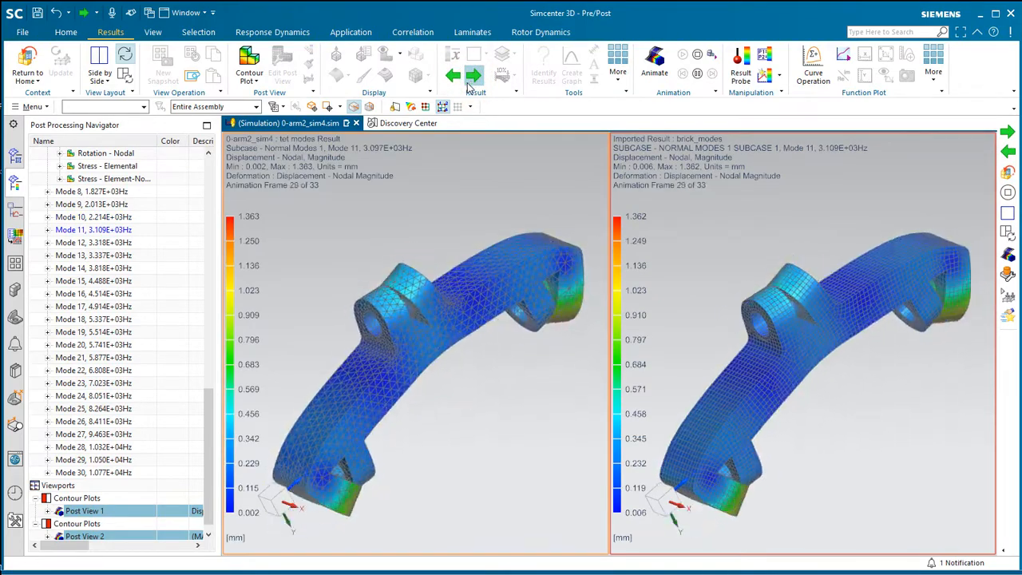
Stop the mode shape animation and switch the layout away from Side by Side.
{"action": "left_click", "coordinate": [698, 55]}
{"action": "left_click", "coordinate": [103, 80]}
Return to the arm simulation model and bring up the Correlation ribbon, checking the tab list.
{"action": "left_click", "coordinate": [25, 60]}
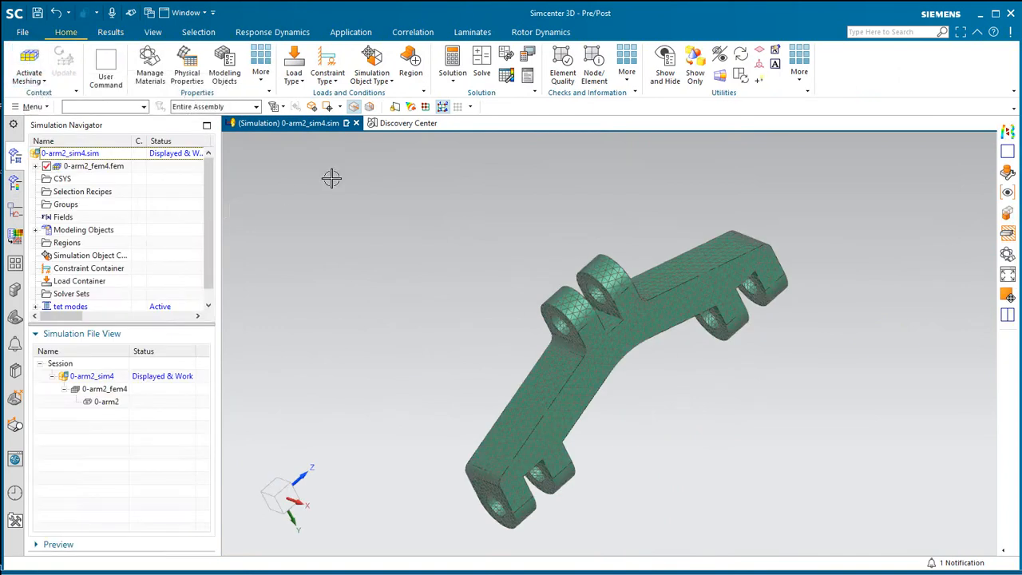
{"action": "left_click", "coordinate": [413, 32]}
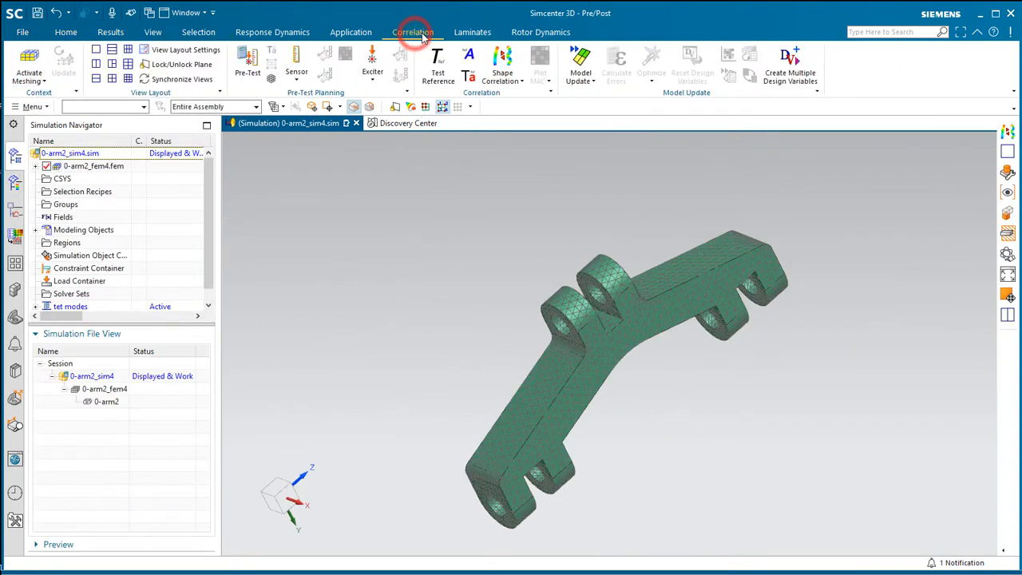
{"action": "right_click", "coordinate": [616, 42]}
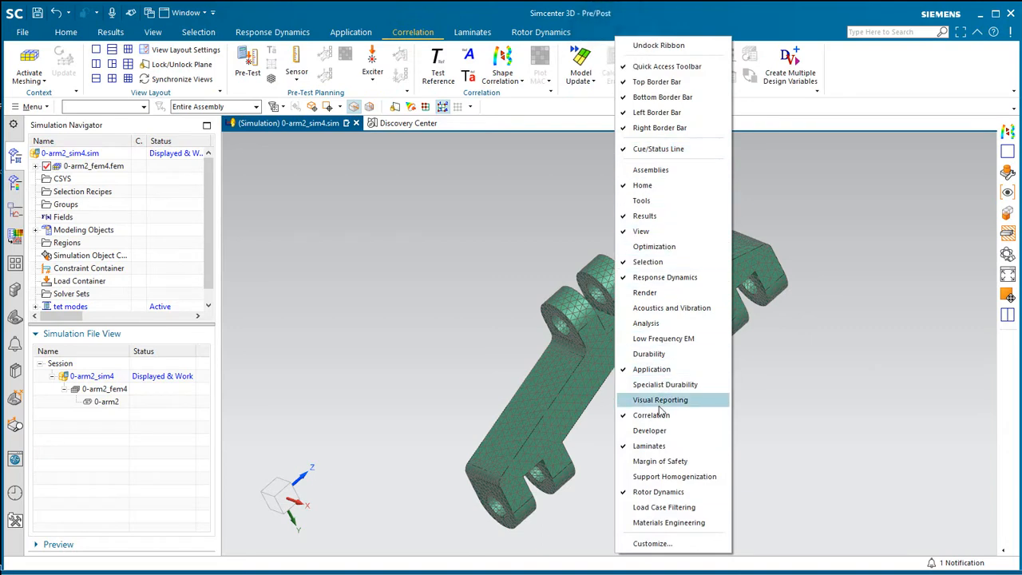
{"action": "left_click", "coordinate": [515, 124]}
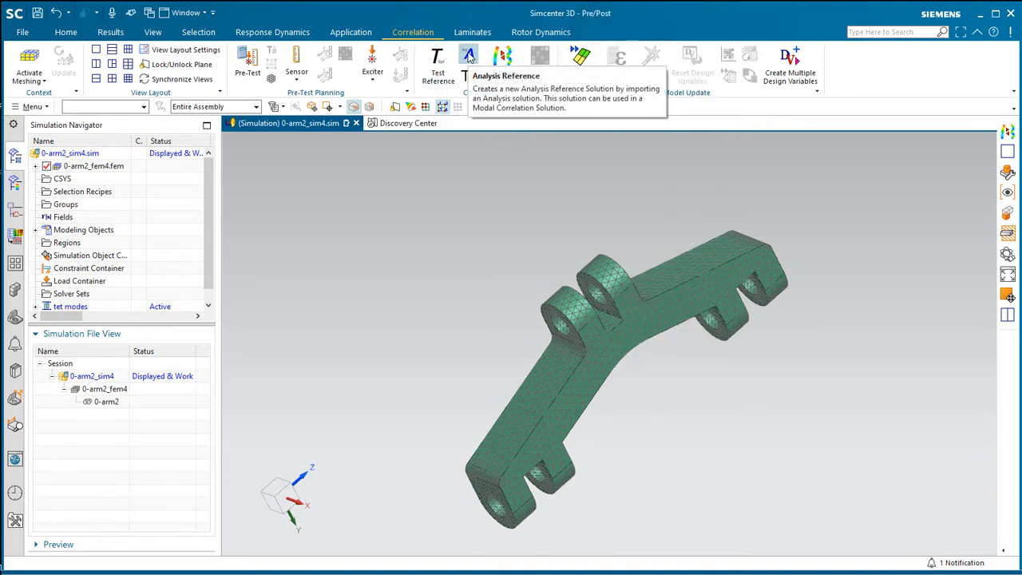
Choose 0-arm2_sim2-brick_modes.op2 as the analysis reference results file.
{"action": "left_click", "coordinate": [469, 57]}
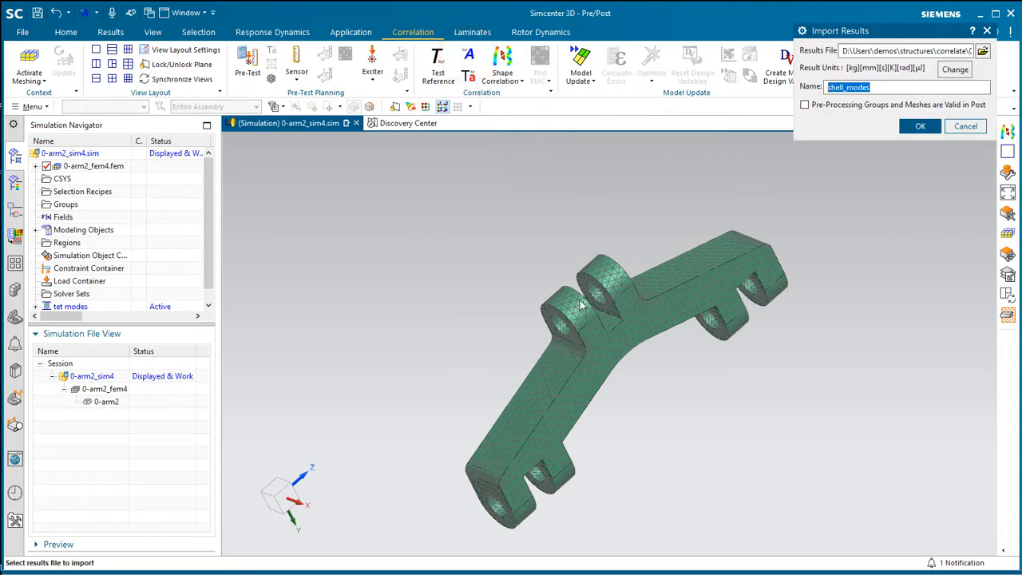
{"action": "left_click", "coordinate": [983, 52]}
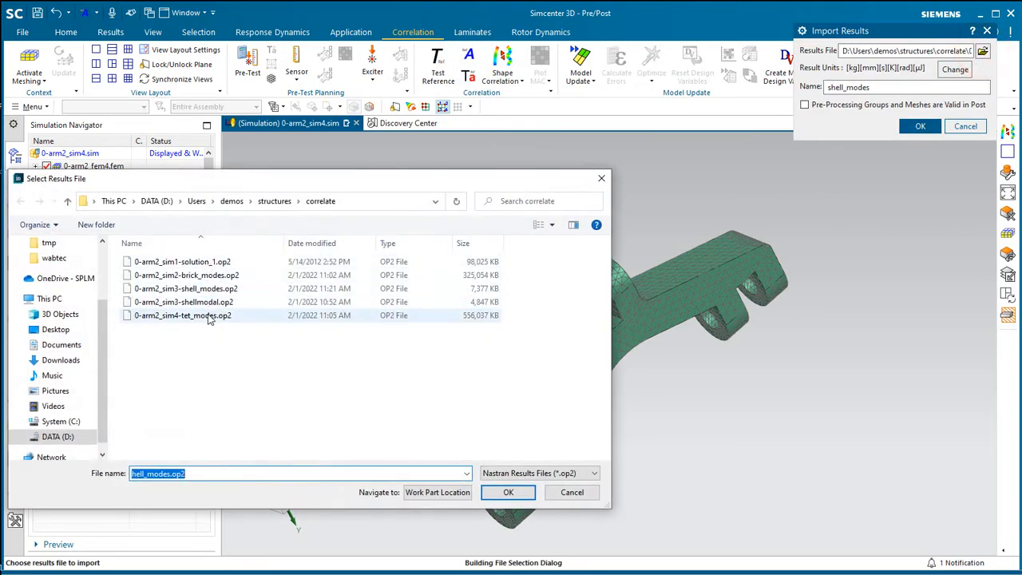
{"action": "left_click", "coordinate": [215, 275]}
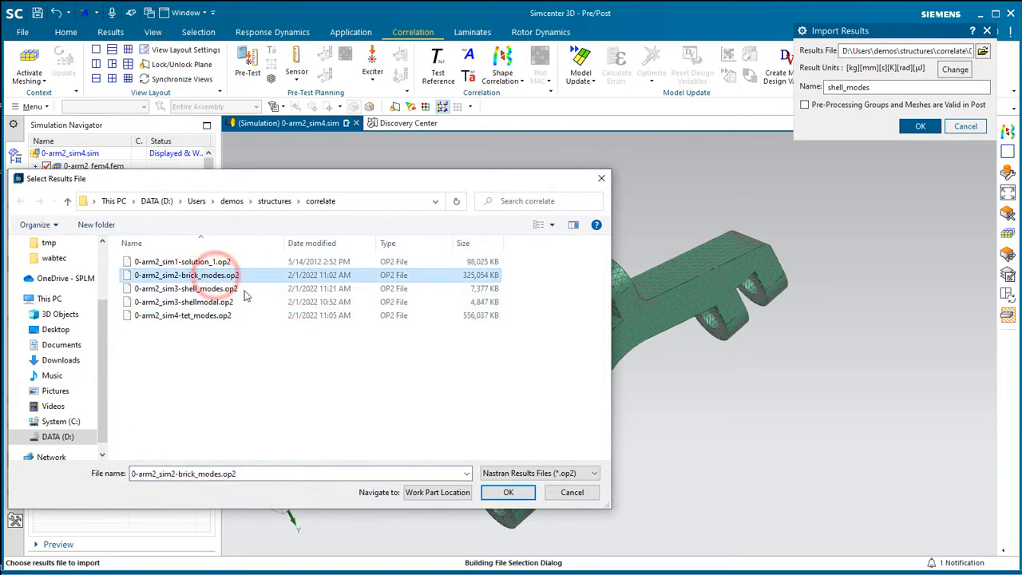
{"action": "left_click", "coordinate": [508, 492]}
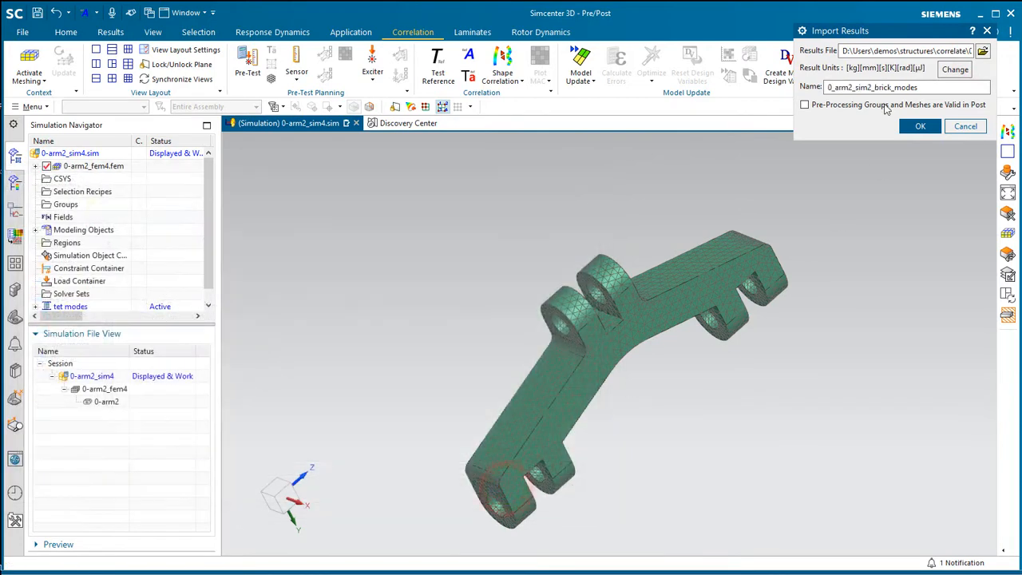
Rename the imported reference result to brick_modes and confirm the import.
{"action": "left_click_drag", "start_coordinate": [875, 88], "coordinate": [828, 88]}
{"action": "key", "text": "BackSpace"}
{"action": "left_click", "coordinate": [919, 128]}
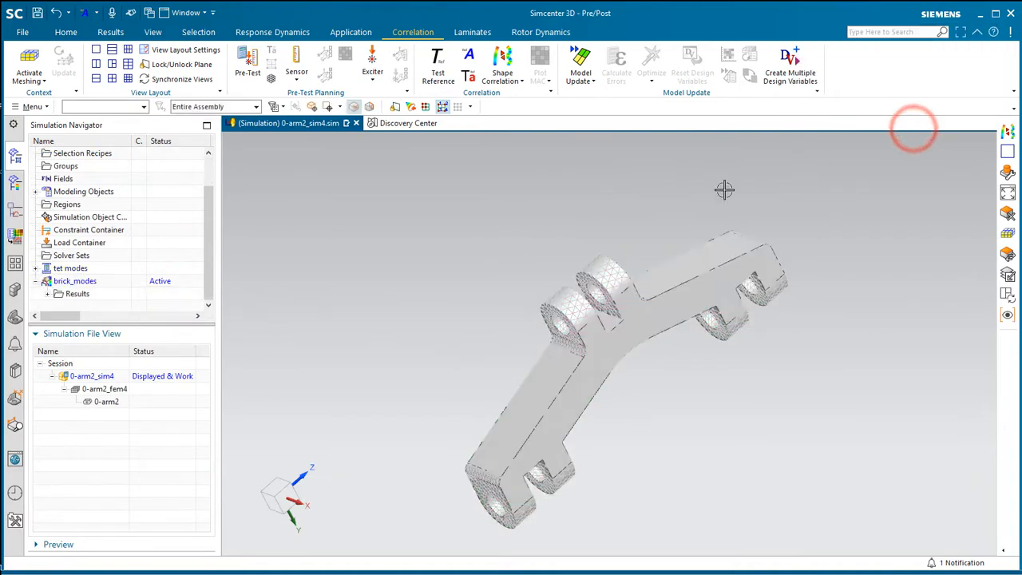
Create a shape correlation with brick_modes as reference and Proximity node mapping.
{"action": "left_click", "coordinate": [503, 64]}
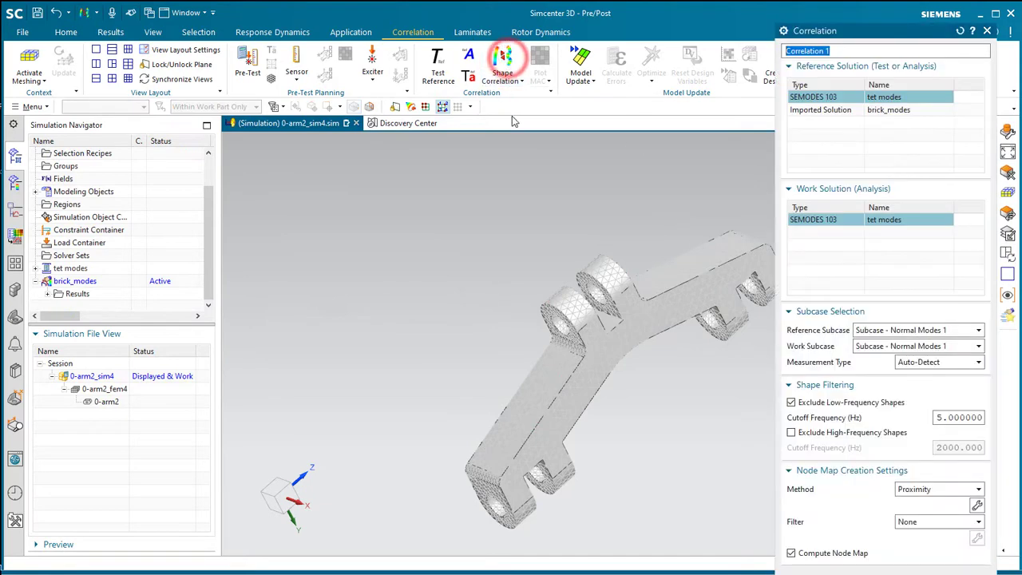
{"action": "double_click", "coordinate": [878, 32]}
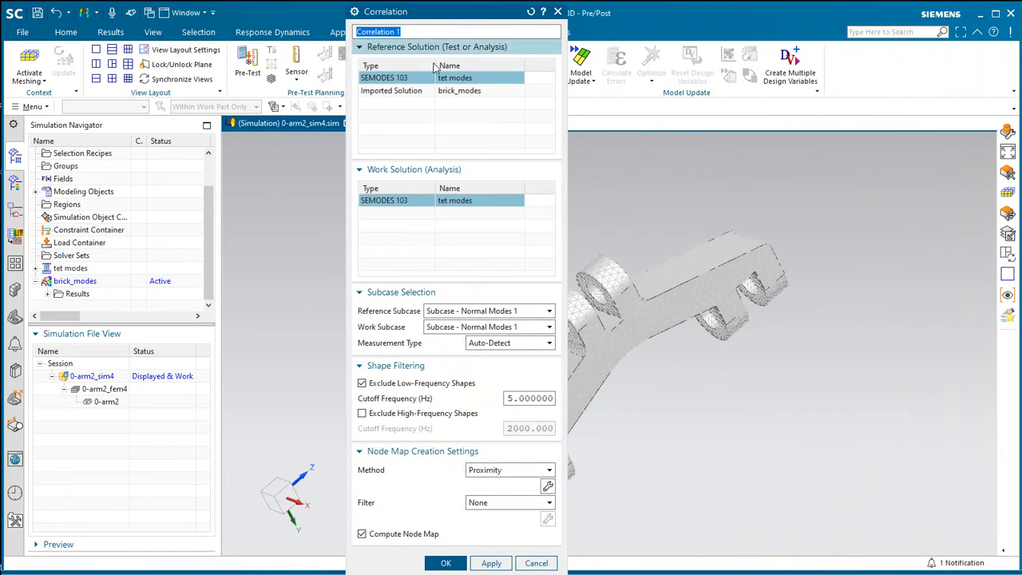
{"action": "left_click", "coordinate": [463, 92]}
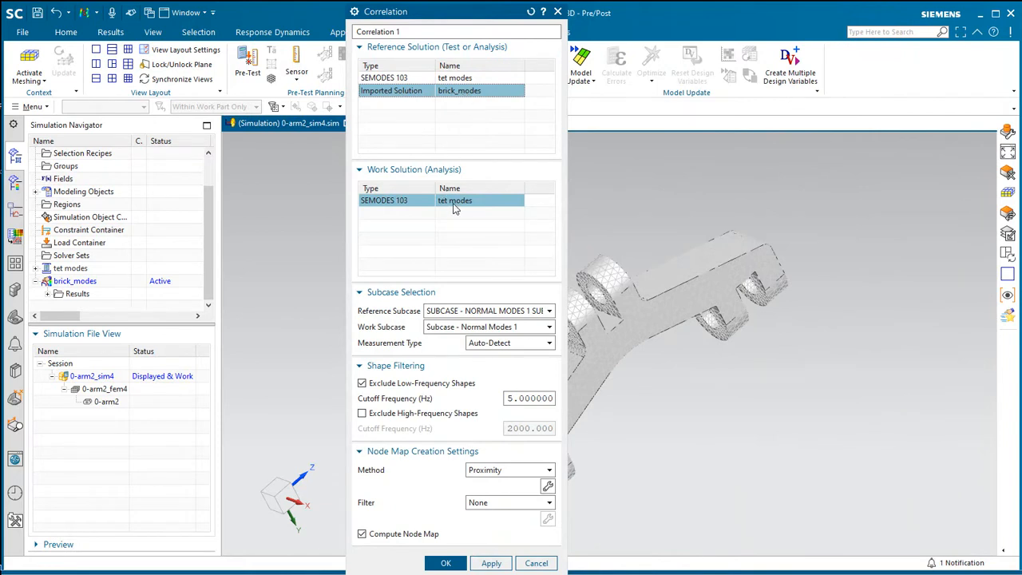
{"action": "left_click", "coordinate": [493, 473]}
{"action": "left_click", "coordinate": [492, 471]}
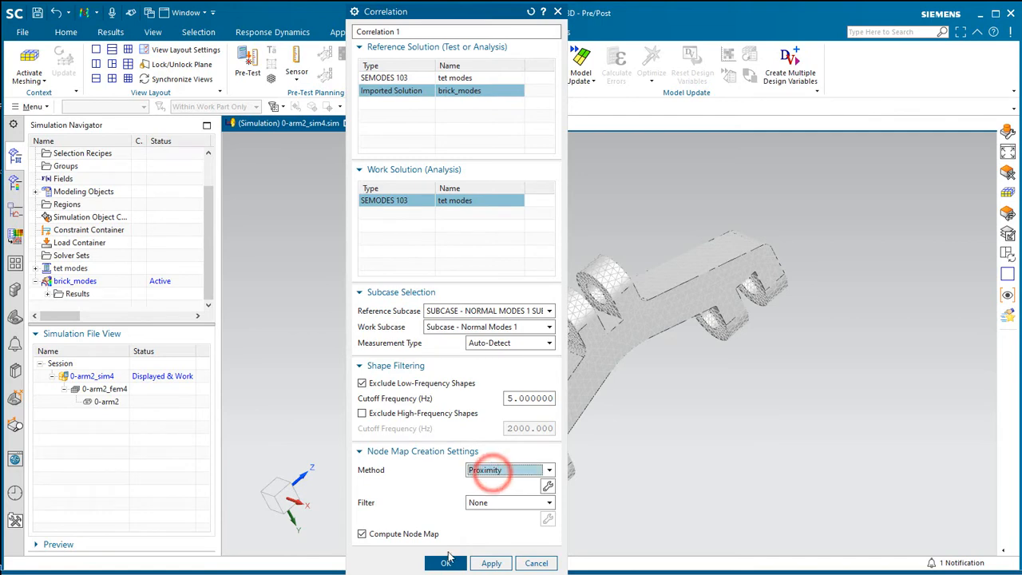
{"action": "left_click", "coordinate": [447, 563]}
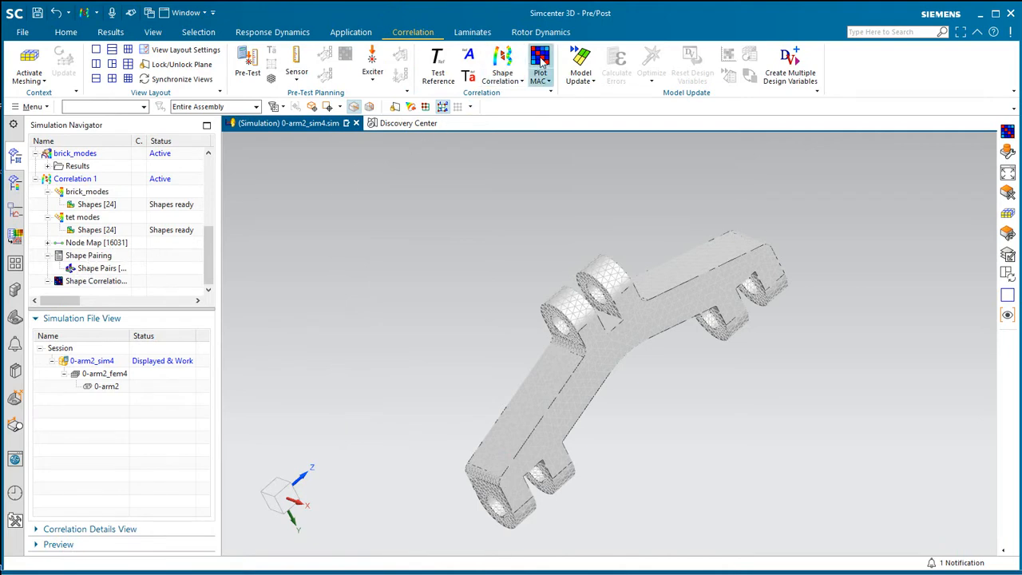
Plot the MAC matrix in the viewport and bring up the Shape Pairs pairing settings.
{"action": "left_click", "coordinate": [540, 63]}
{"action": "left_click", "coordinate": [382, 36]}
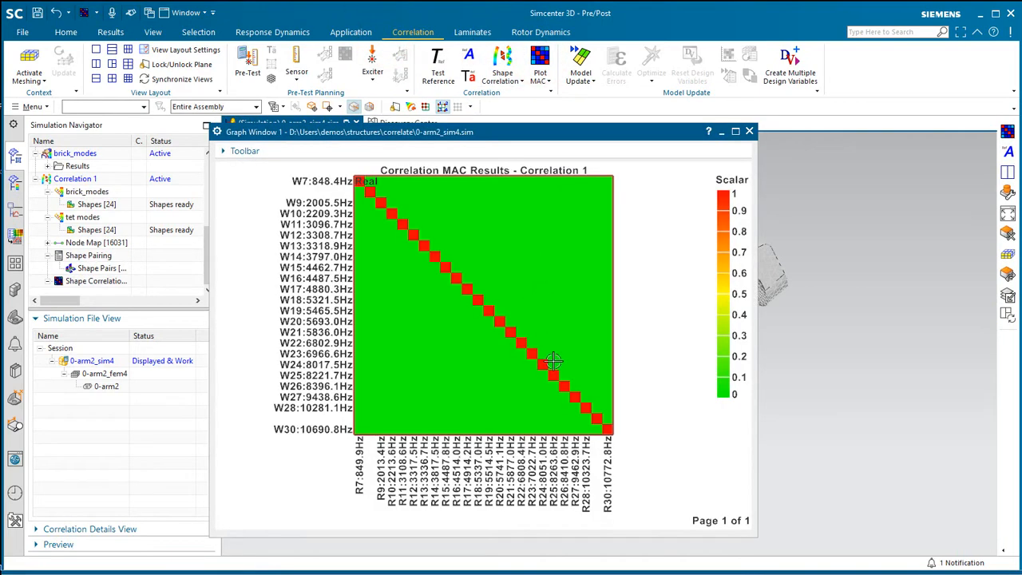
{"action": "double_click", "coordinate": [112, 268]}
Move the pairing dialog aside and set the Pairing Viewer scale to Linear.
{"action": "left_click_drag", "start_coordinate": [564, 19], "coordinate": [760, 43]}
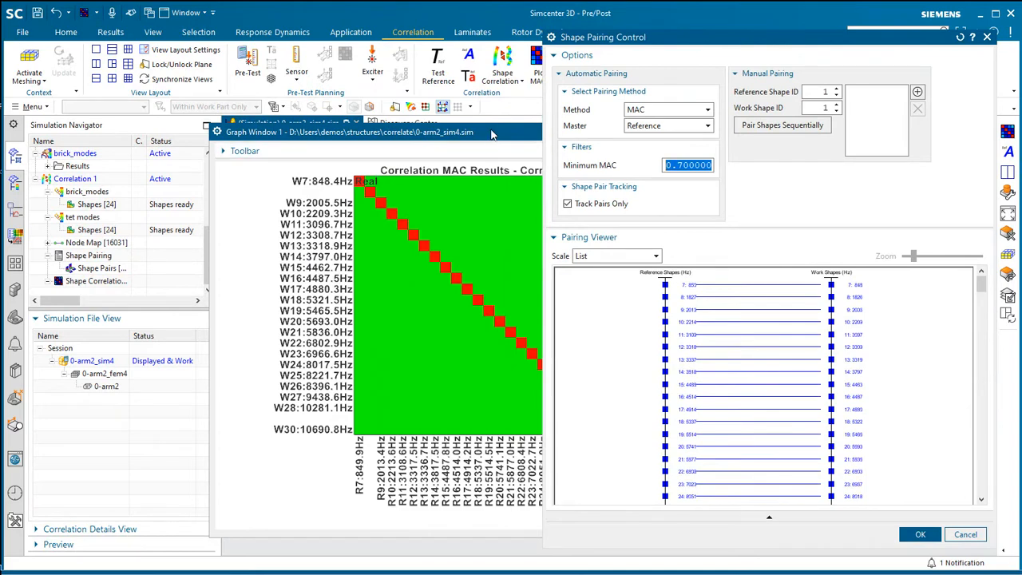
{"action": "left_click", "coordinate": [656, 256]}
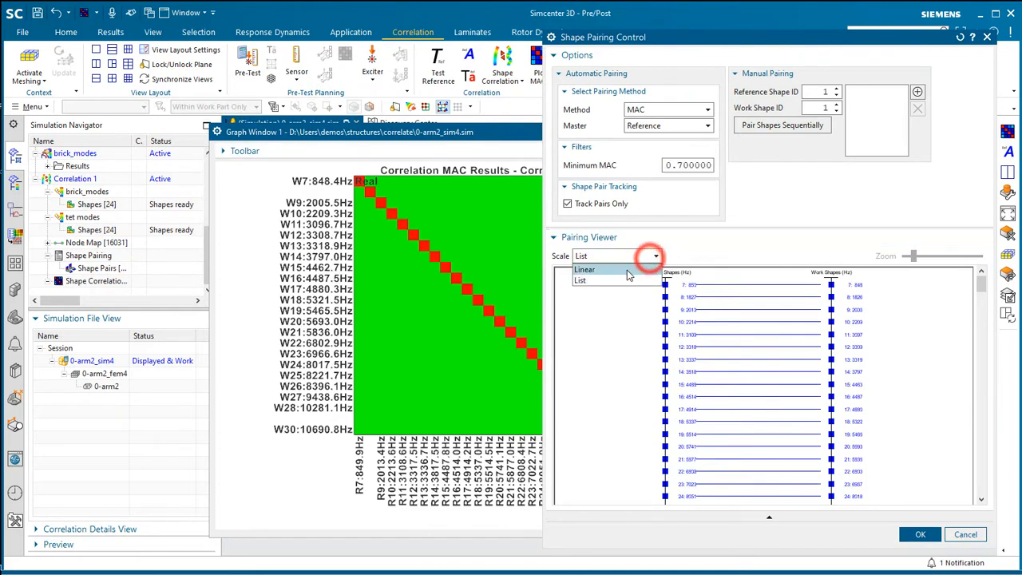
{"action": "left_click", "coordinate": [627, 269]}
{"action": "left_click_drag", "start_coordinate": [982, 280], "coordinate": [981, 325]}
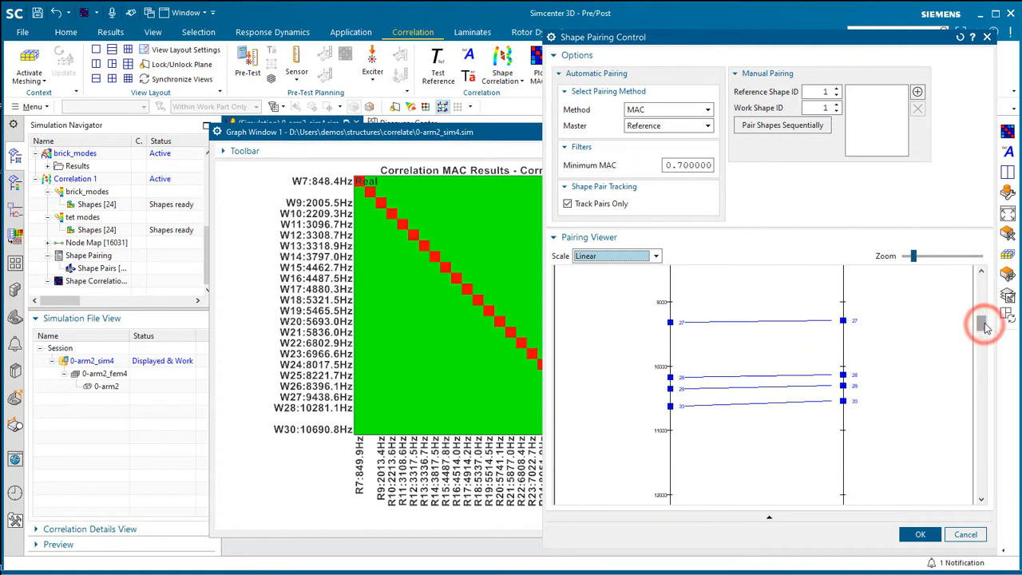
{"action": "left_click_drag", "start_coordinate": [985, 327], "coordinate": [984, 293]}
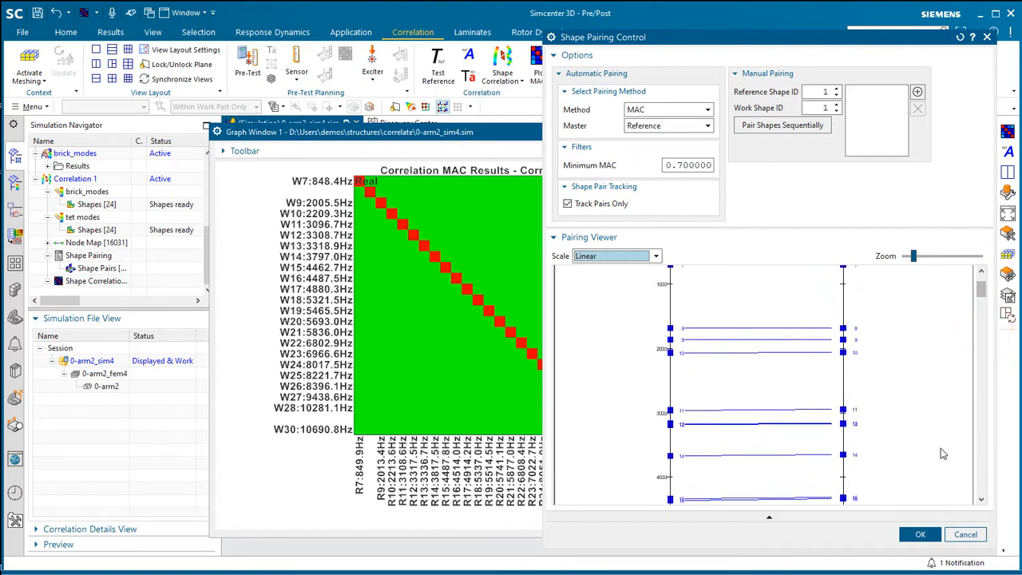
Export the shape pairs to an Excel spreadsheet, review it and close the worksheet.
{"action": "right_click", "coordinate": [93, 276]}
{"action": "left_click", "coordinate": [127, 293]}
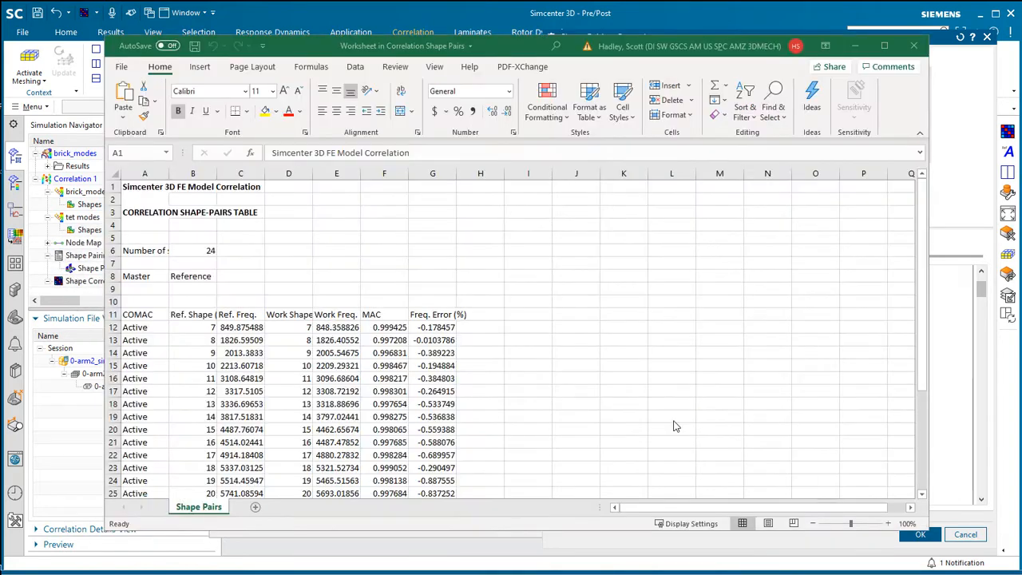
{"action": "scroll", "coordinate": [467, 349], "scroll_direction": "down", "scroll_amount": 1}
{"action": "scroll", "coordinate": [467, 349], "scroll_direction": "down", "scroll_amount": 1}
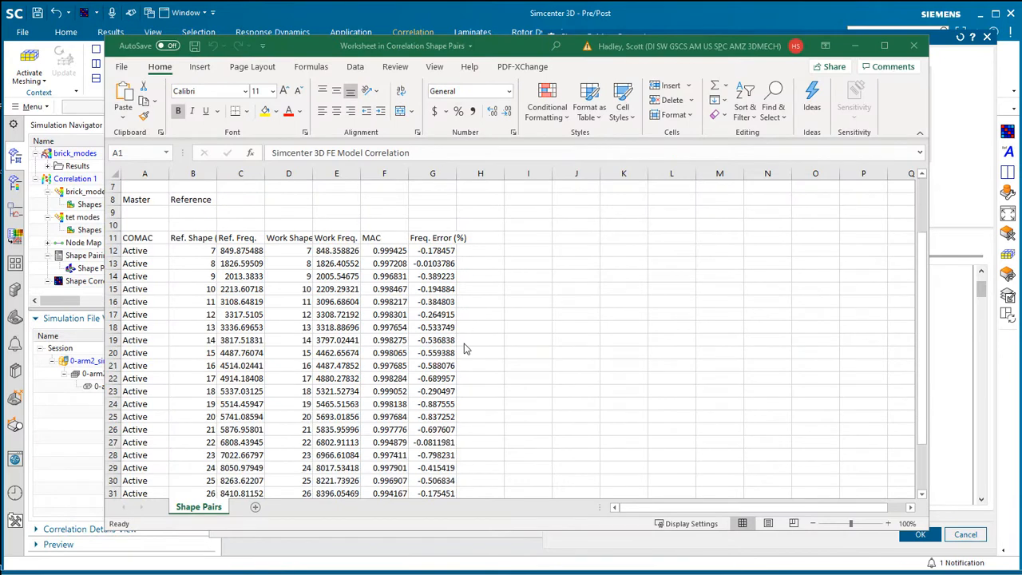
{"action": "scroll", "coordinate": [467, 349], "scroll_direction": "down", "scroll_amount": 1}
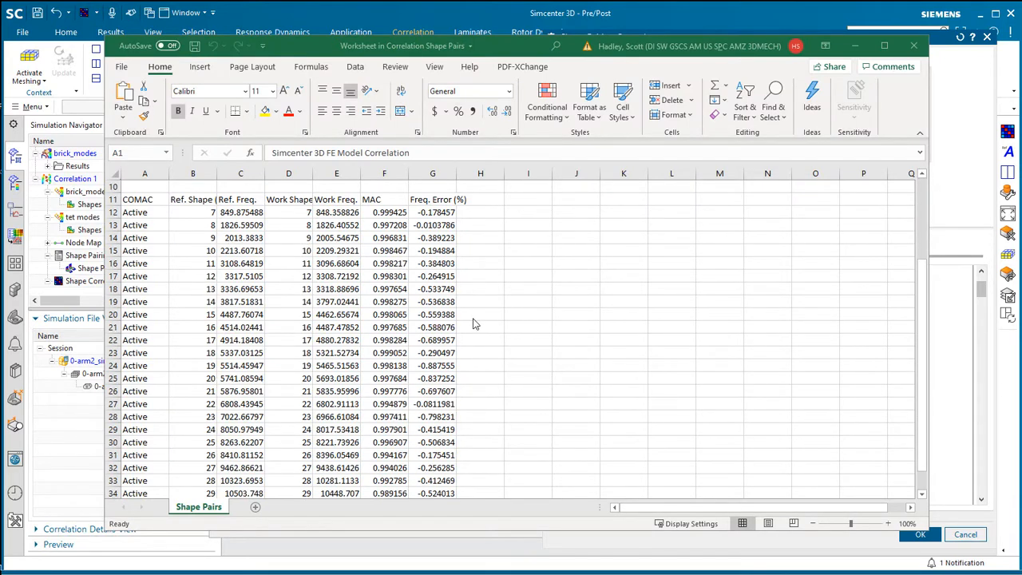
{"action": "left_click", "coordinate": [913, 49]}
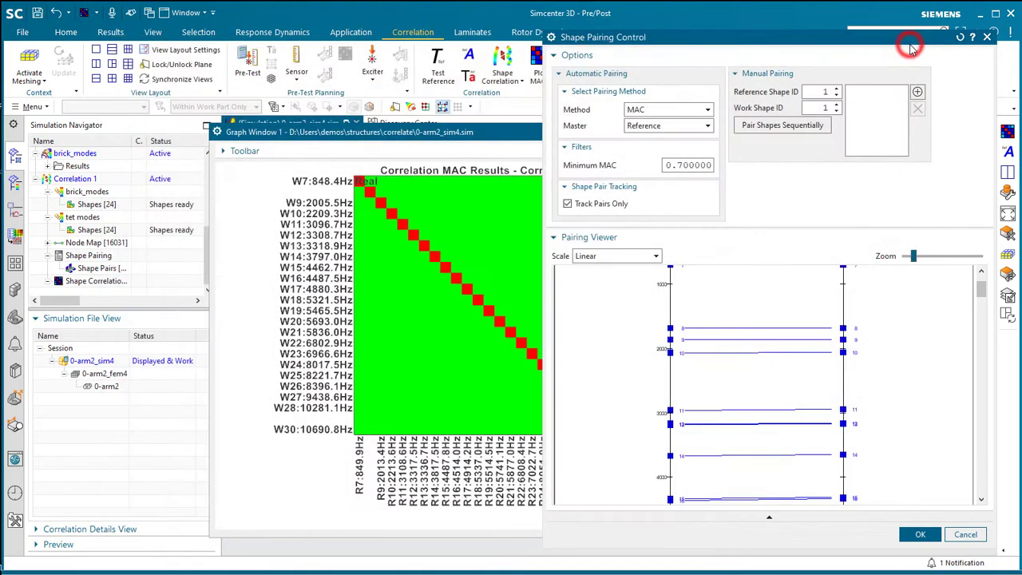
Dismiss the Shape Pairing Control and close the MAC graph window.
{"action": "left_click", "coordinate": [966, 535]}
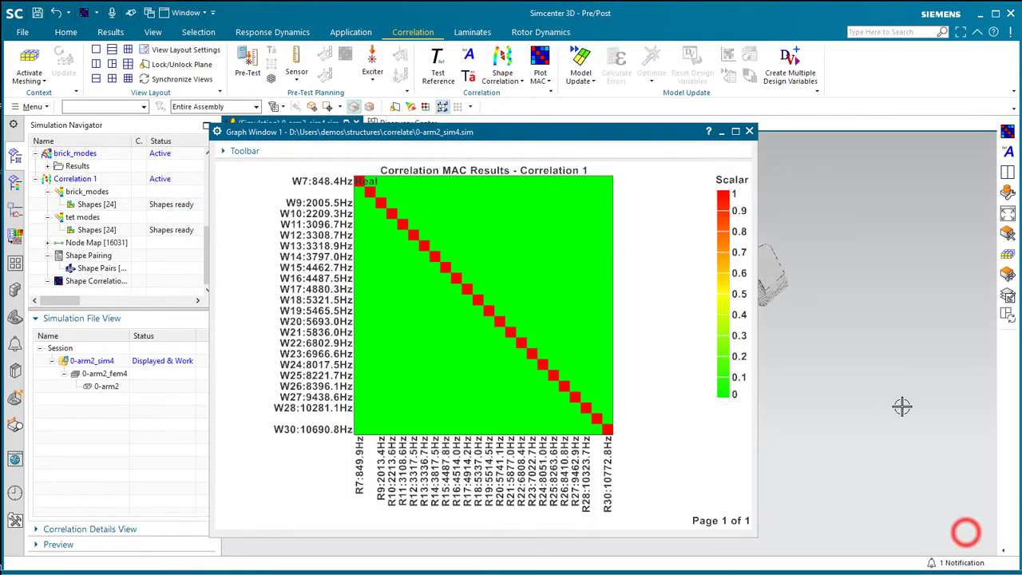
{"action": "left_click", "coordinate": [750, 132]}
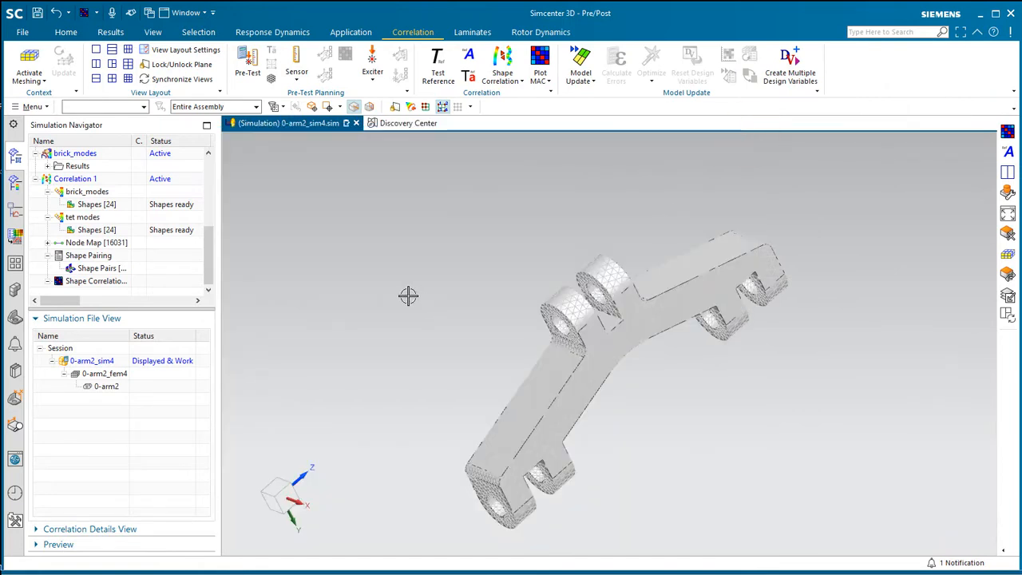
Open the 0-arm2_sim3.sim shell model simulation and rotate it for inspection.
{"action": "left_click", "coordinate": [21, 32]}
{"action": "left_click", "coordinate": [40, 69]}
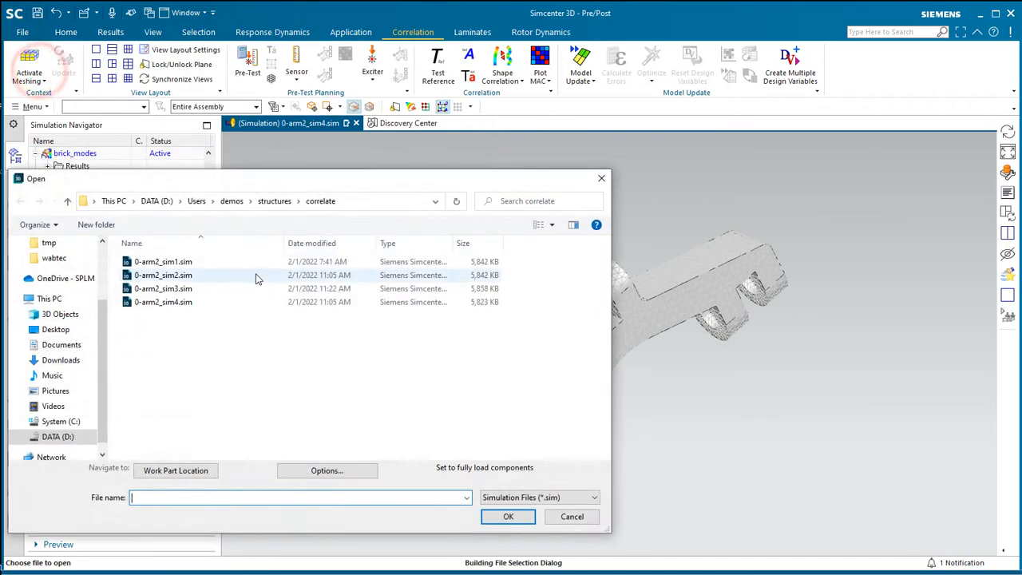
{"action": "double_click", "coordinate": [174, 289]}
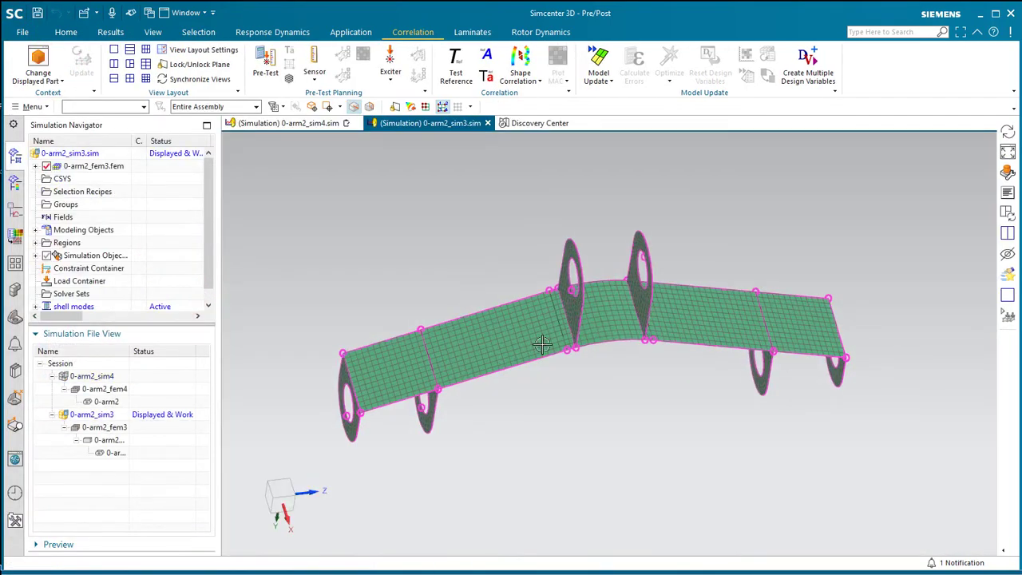
{"action": "middle_click_drag", "start_coordinate": [542, 345], "coordinate": [541, 324]}
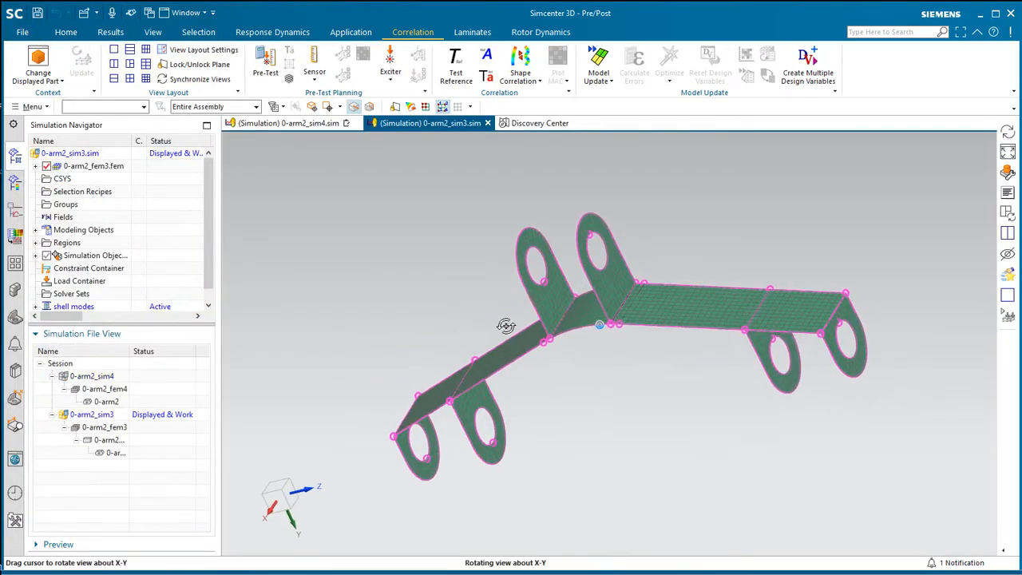
Import the brick_modes results into the shell model.
{"action": "left_click", "coordinate": [487, 57]}
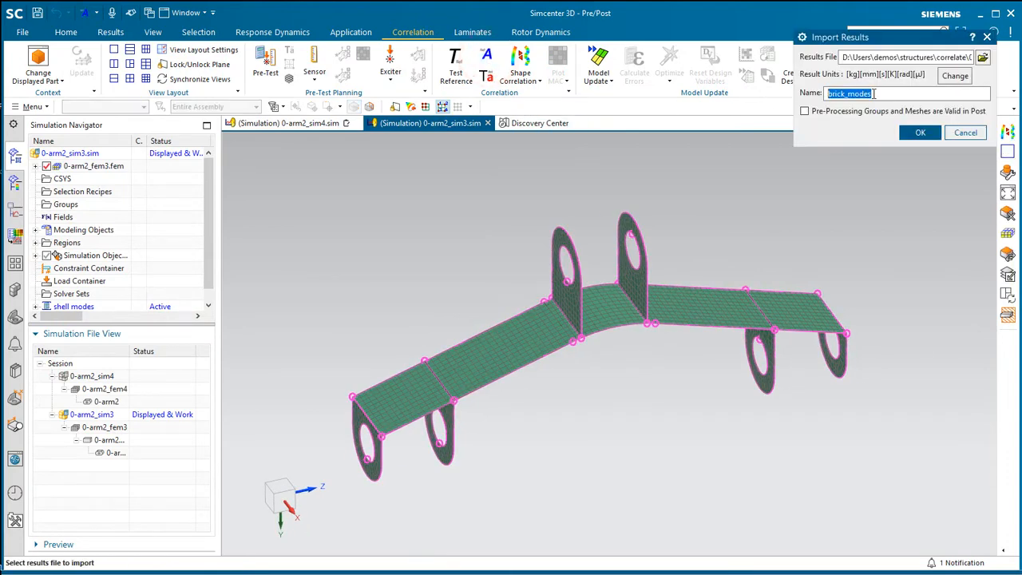
{"action": "left_click", "coordinate": [921, 133]}
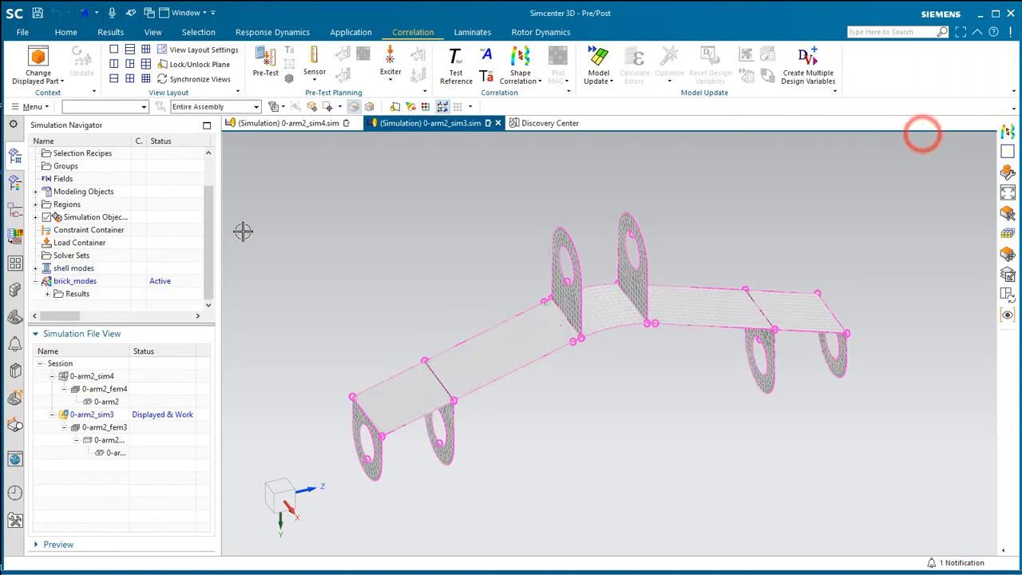
Create Correlation 1 with brick_modes as reference against the shell modes work solution.
{"action": "left_click", "coordinate": [520, 59]}
{"action": "left_click_drag", "start_coordinate": [840, 37], "coordinate": [550, 19]}
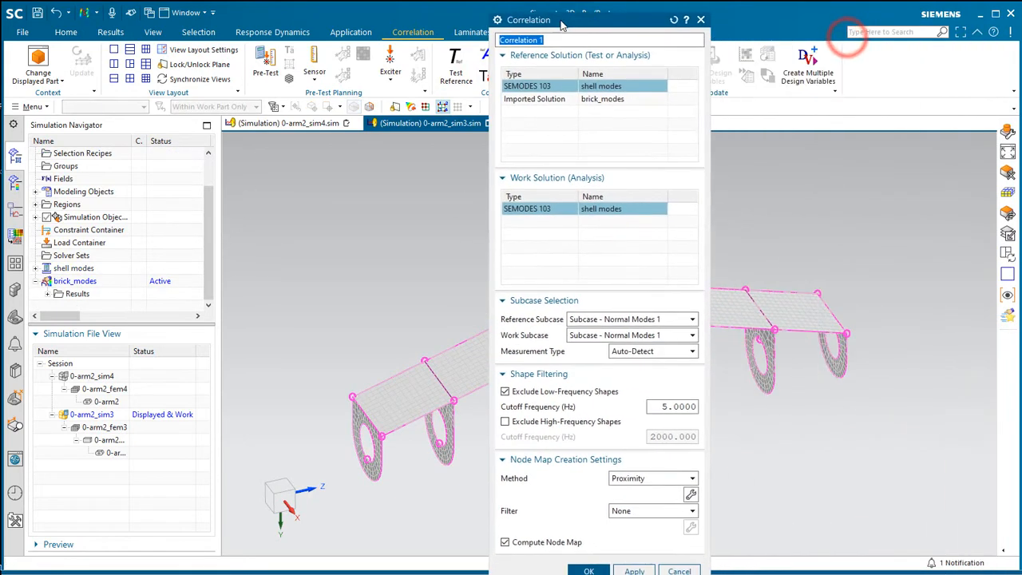
{"action": "left_click", "coordinate": [605, 98]}
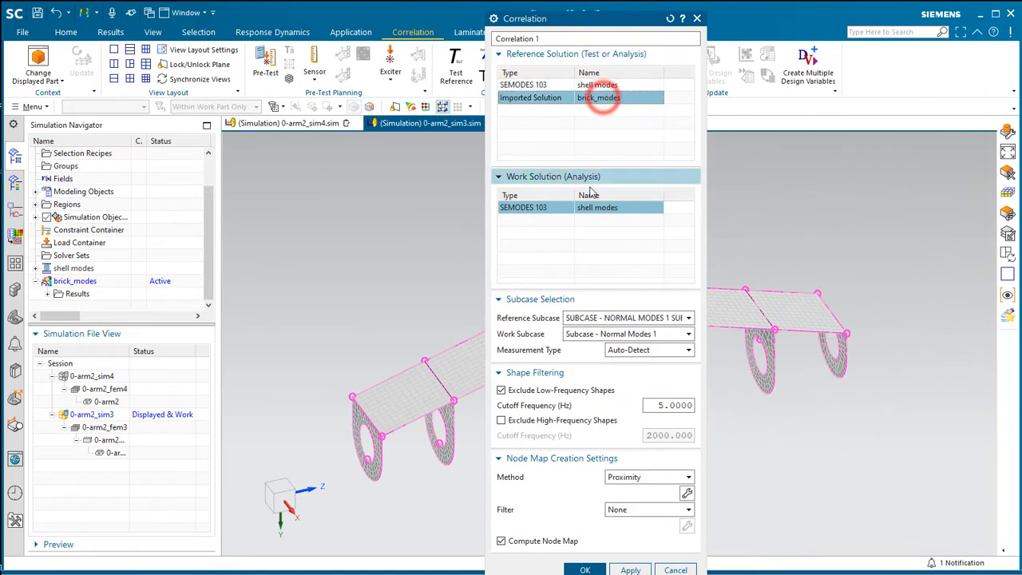
{"action": "middle_click", "coordinate": [584, 224]}
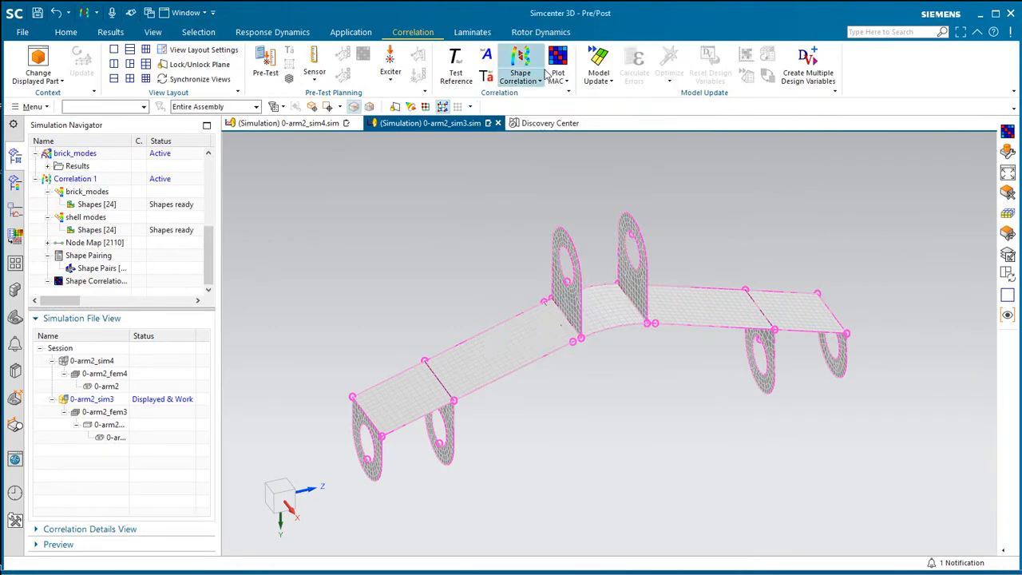
Plot the brick-versus-shell MAC matrix in a new graph window and bring up Shape Pairing.
{"action": "left_click", "coordinate": [519, 65]}
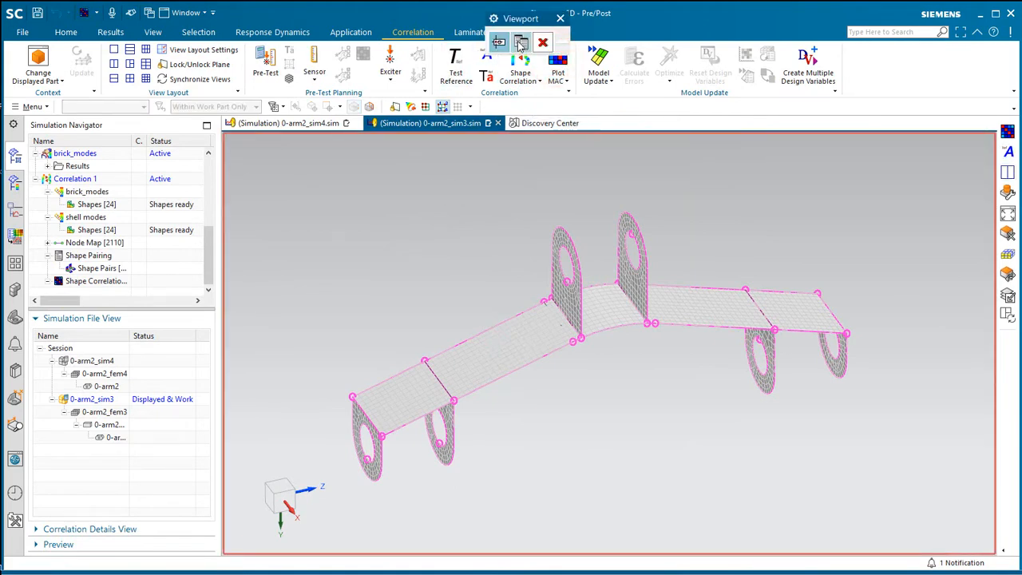
{"action": "left_click", "coordinate": [520, 42]}
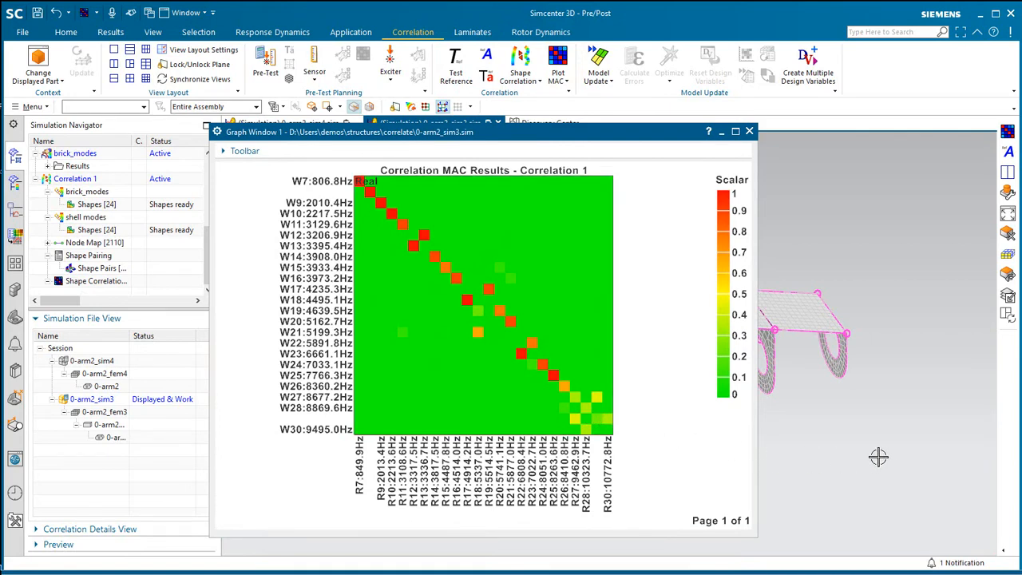
{"action": "double_click", "coordinate": [96, 260]}
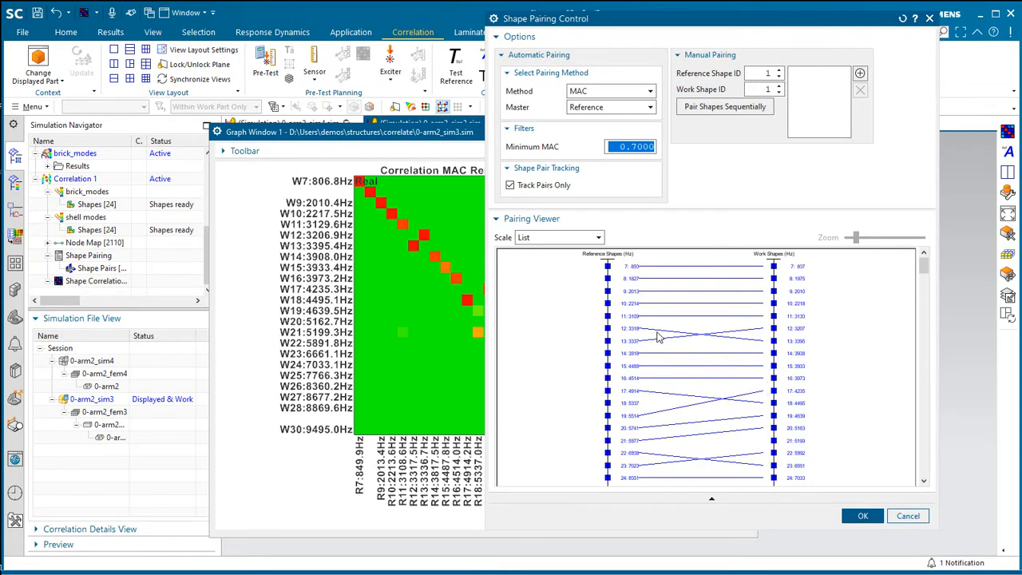
Switch pairing to Sequential Shapes and view the pairs on a Linear frequency scale.
{"action": "left_click", "coordinate": [636, 93]}
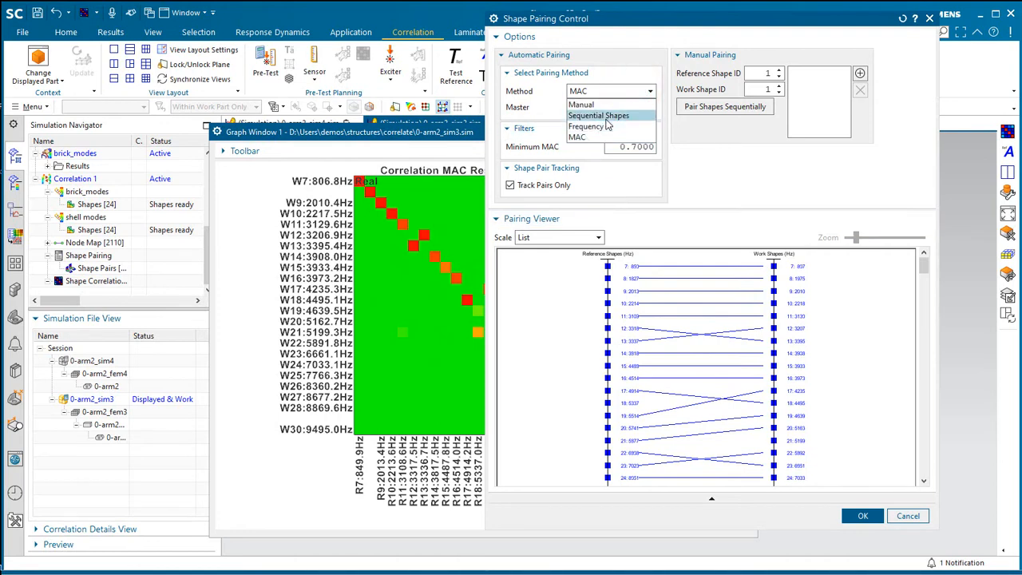
{"action": "left_click", "coordinate": [607, 117]}
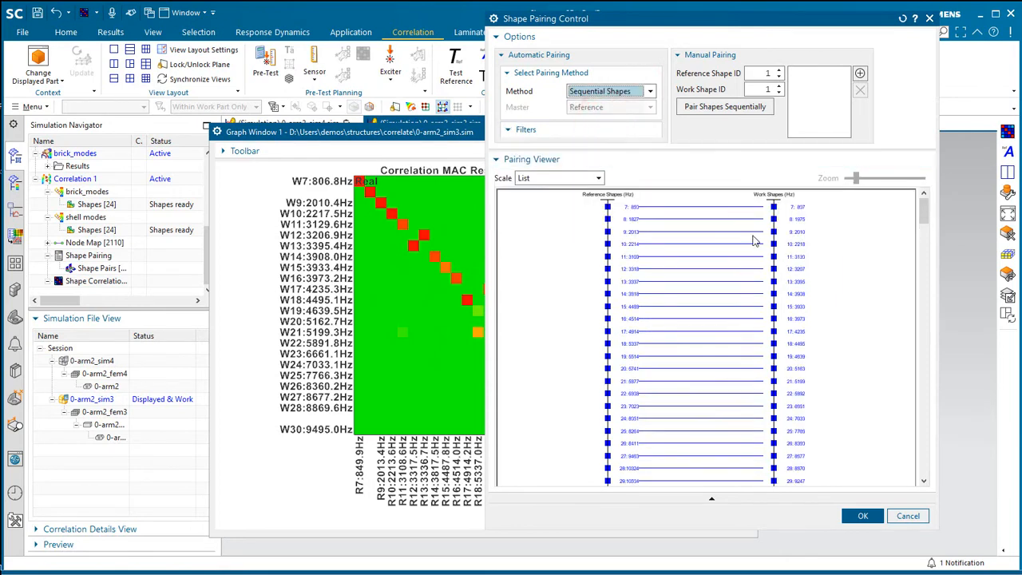
{"action": "left_click", "coordinate": [650, 93]}
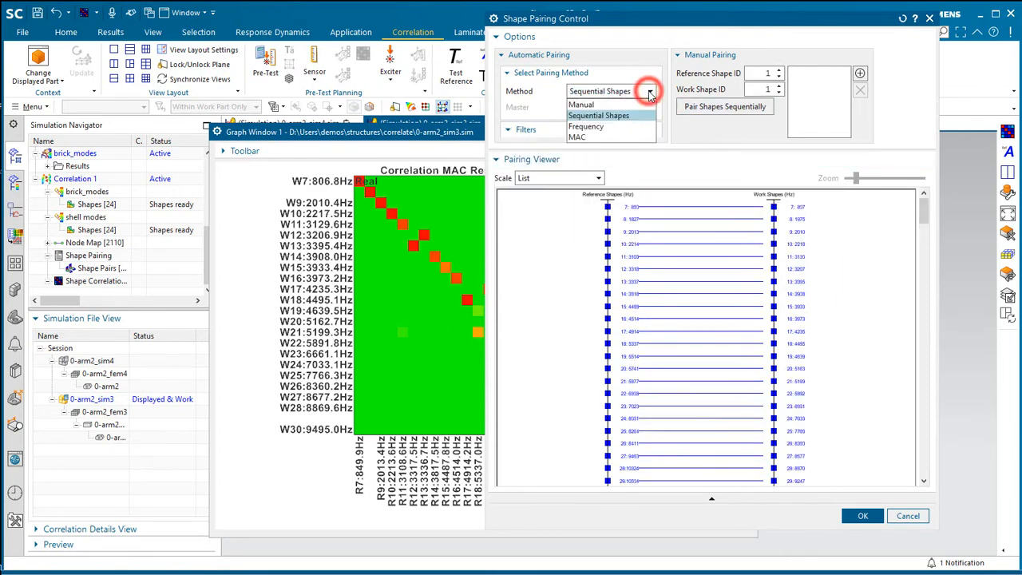
{"action": "left_click", "coordinate": [650, 93]}
{"action": "left_click", "coordinate": [598, 178]}
{"action": "left_click", "coordinate": [571, 198]}
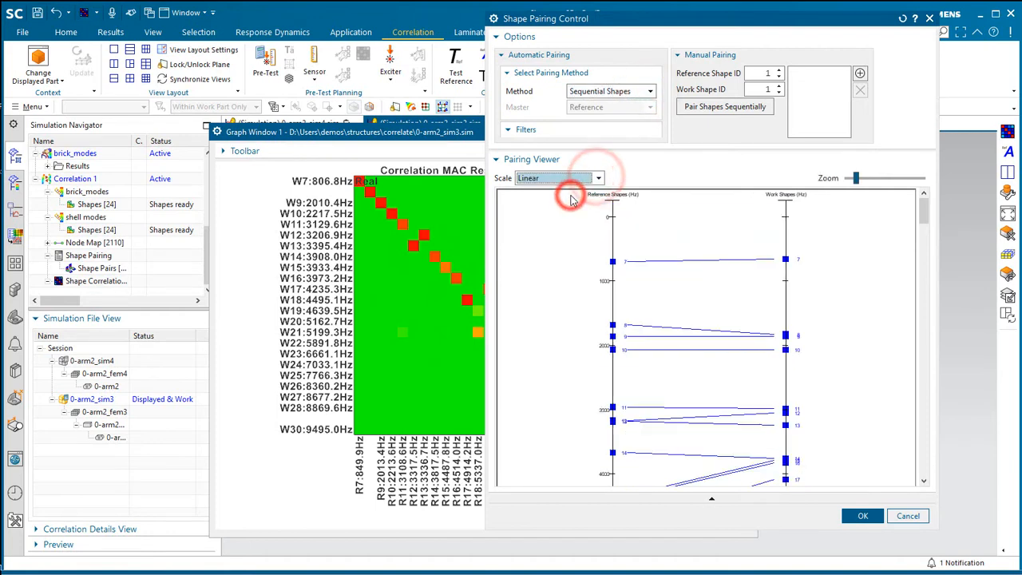
{"action": "scroll", "coordinate": [801, 346], "scroll_direction": "down", "scroll_amount": 3}
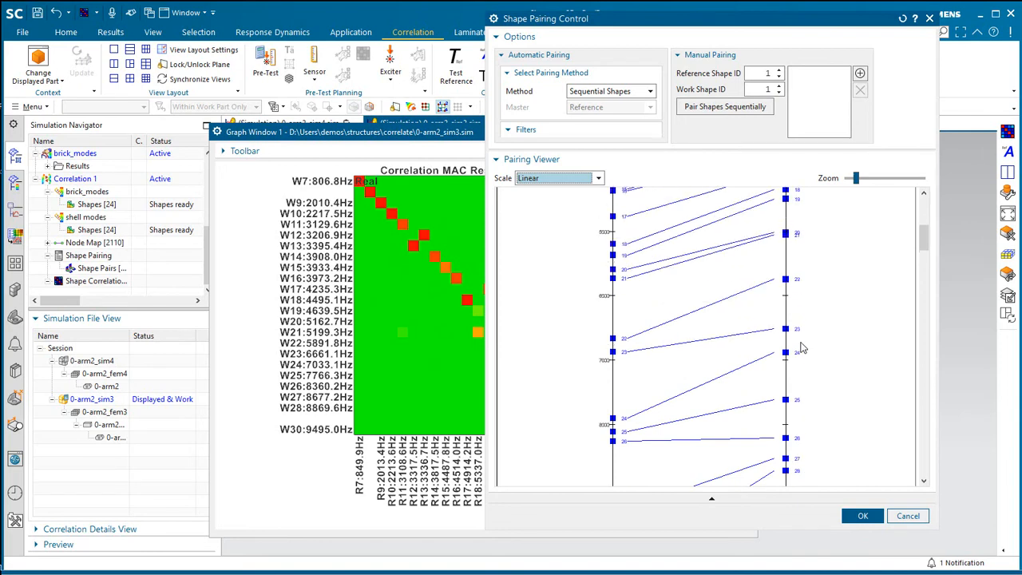
Set the pairing method back to MAC and close the pairing controls.
{"action": "left_click", "coordinate": [643, 91]}
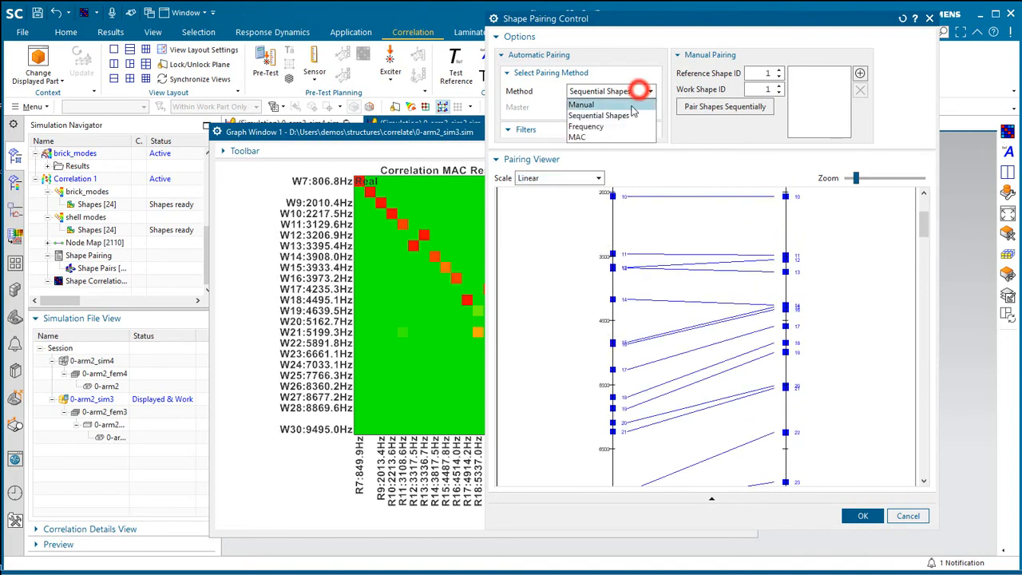
{"action": "left_click", "coordinate": [611, 139]}
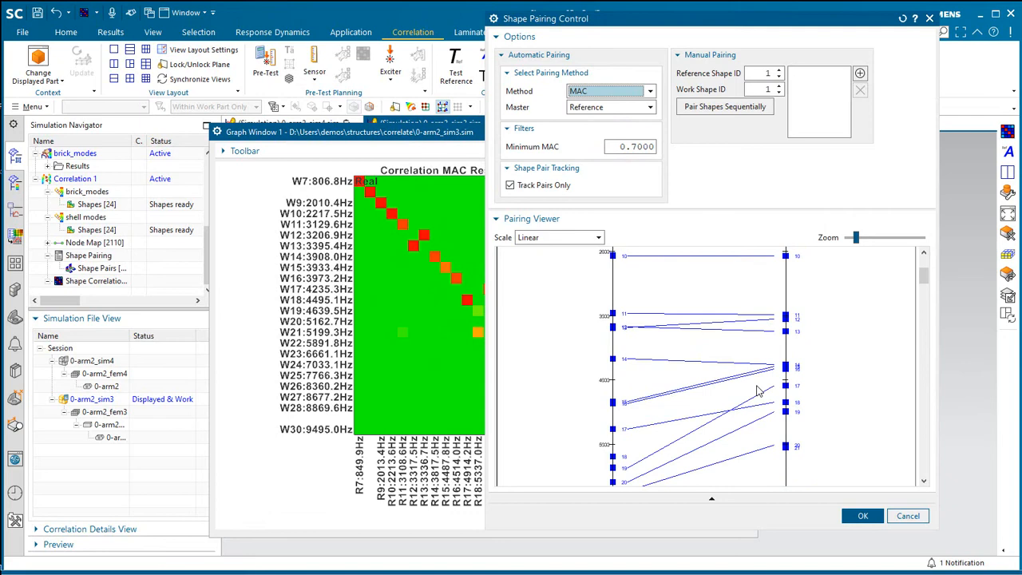
{"action": "scroll", "coordinate": [759, 391], "scroll_direction": "down", "scroll_amount": 3}
{"action": "scroll", "coordinate": [759, 391], "scroll_direction": "down", "scroll_amount": 3}
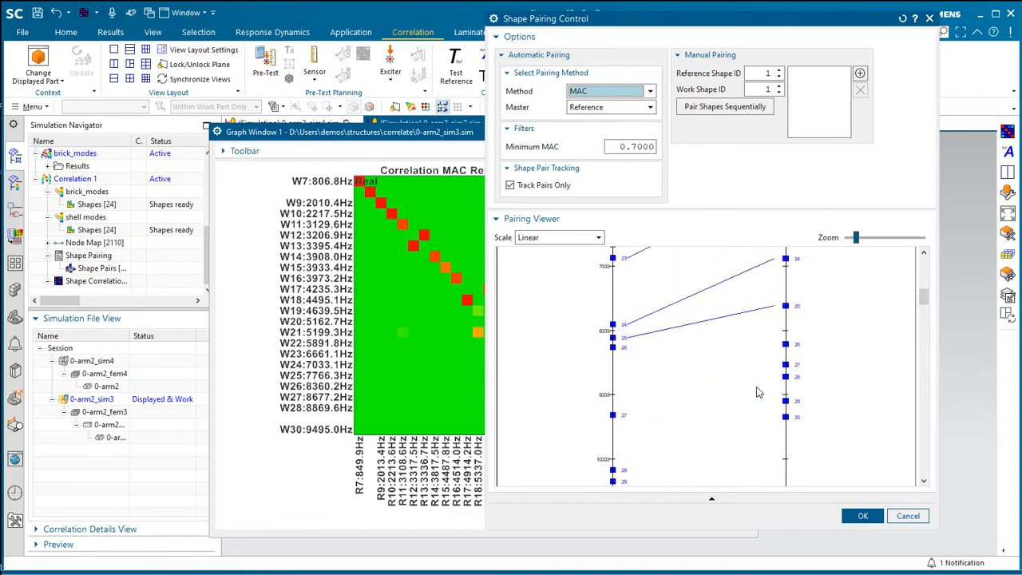
{"action": "scroll", "coordinate": [759, 392], "scroll_direction": "up", "scroll_amount": 3}
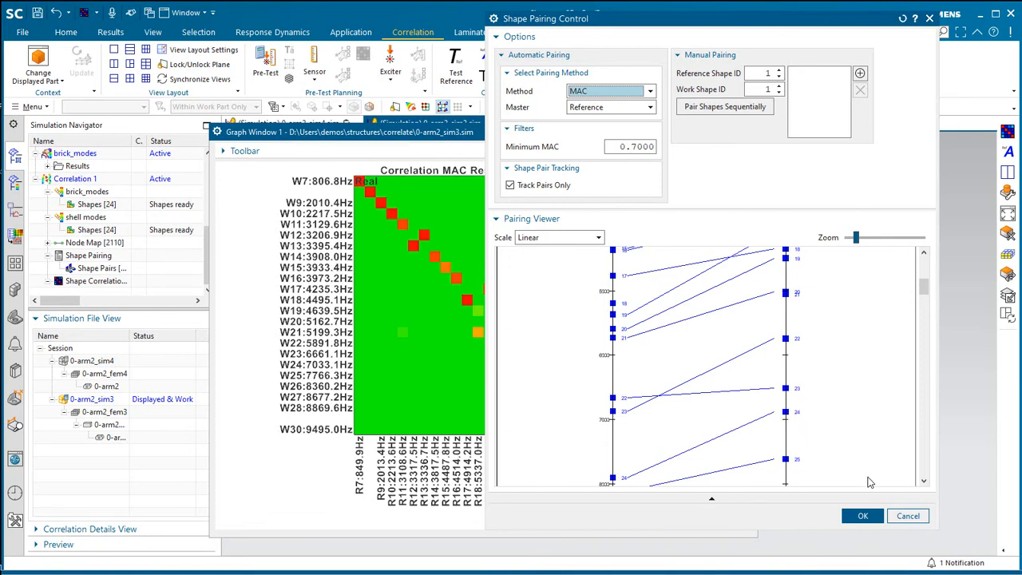
{"action": "left_click", "coordinate": [908, 515]}
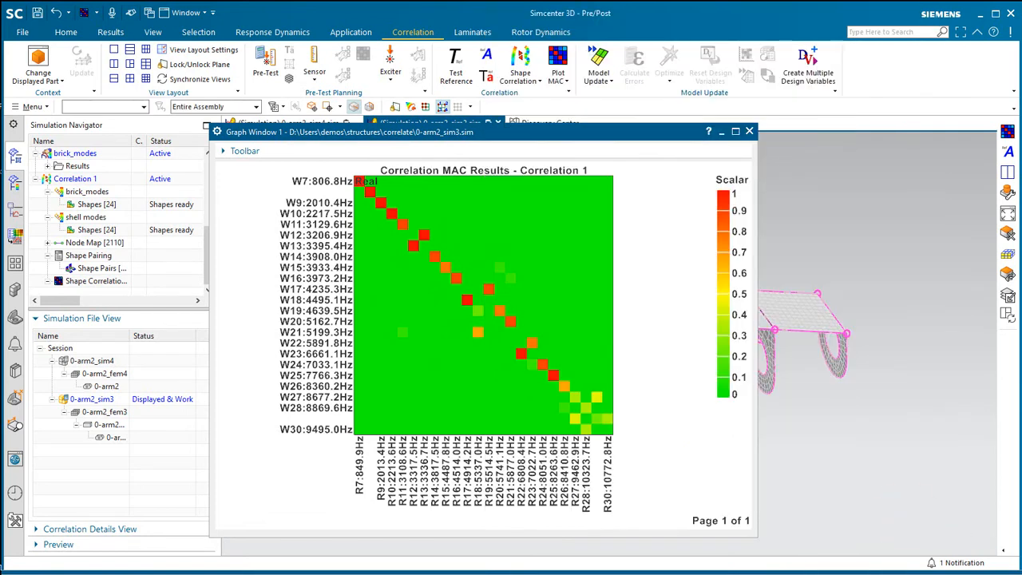